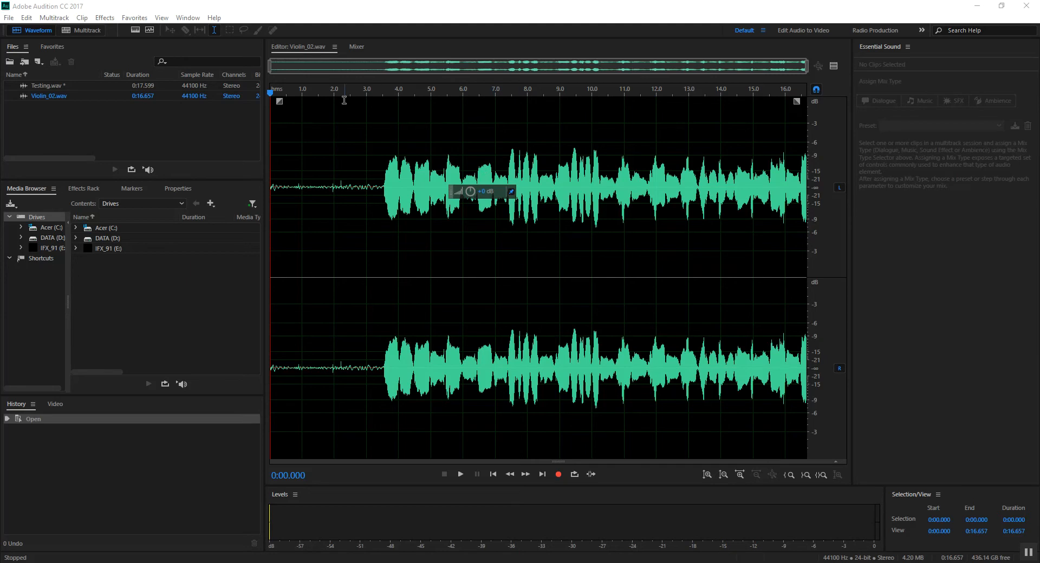
- Play the violin recording from about 7.3 s to listen for the unwanted noise
{"action": "left_click_drag", "start_coordinate": [391, 92], "coordinate": [505, 98]}
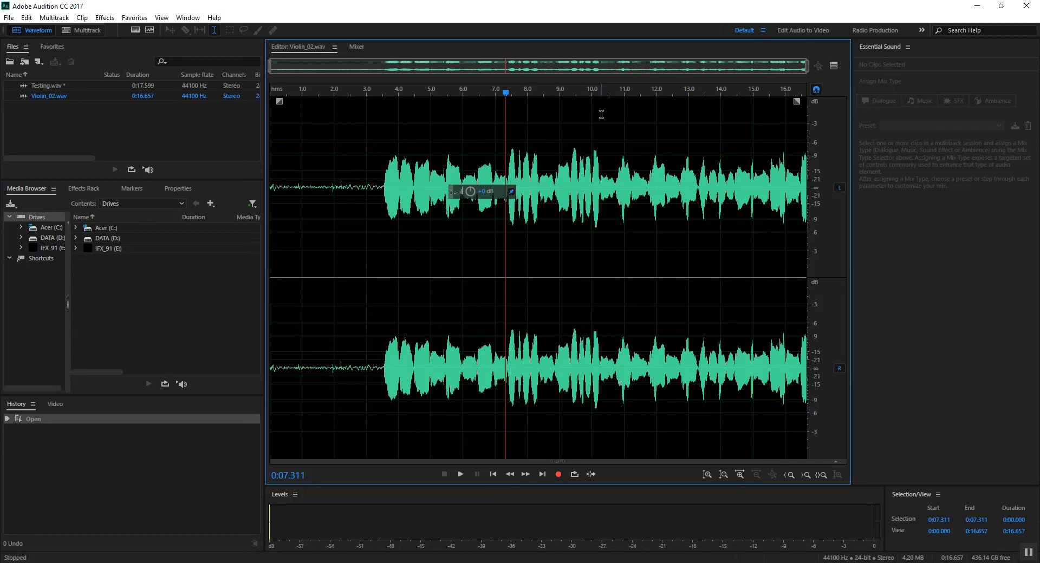
{"action": "key", "text": "space"}
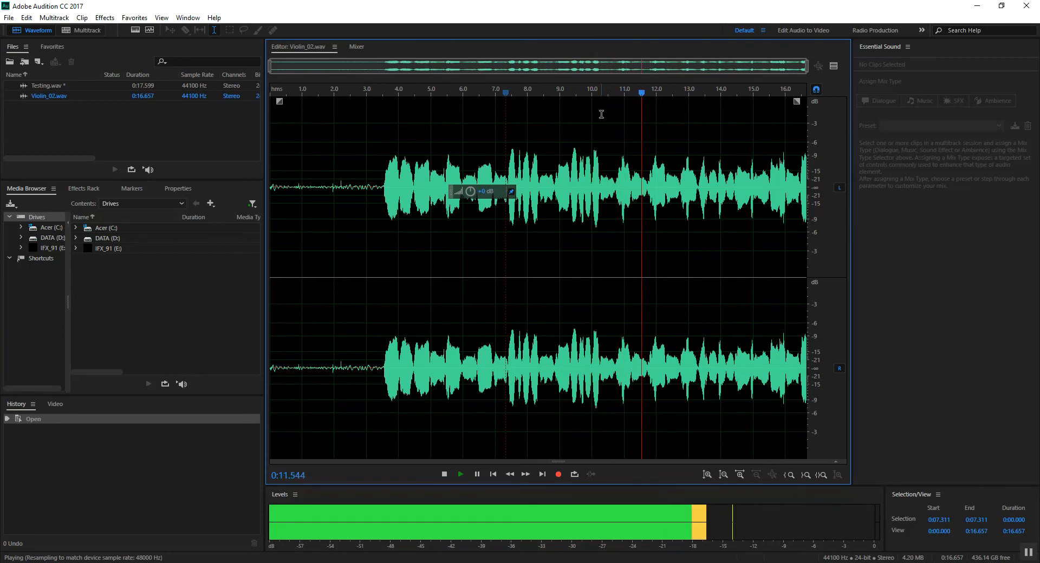
{"action": "key", "text": "space"}
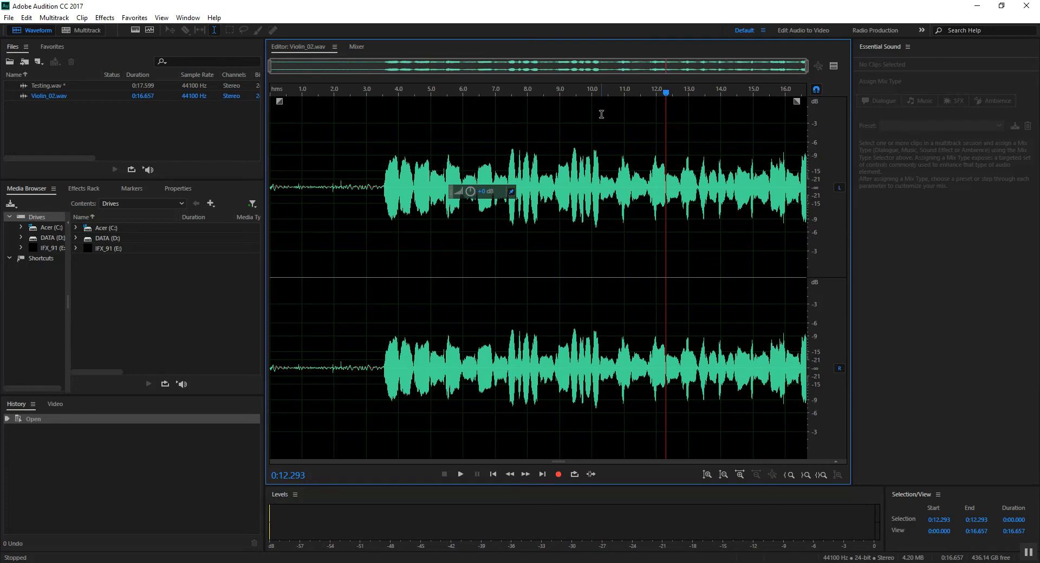
- Show the spectral frequency display and play the recording from about 11.8 s
{"action": "left_click", "coordinate": [134, 30]}
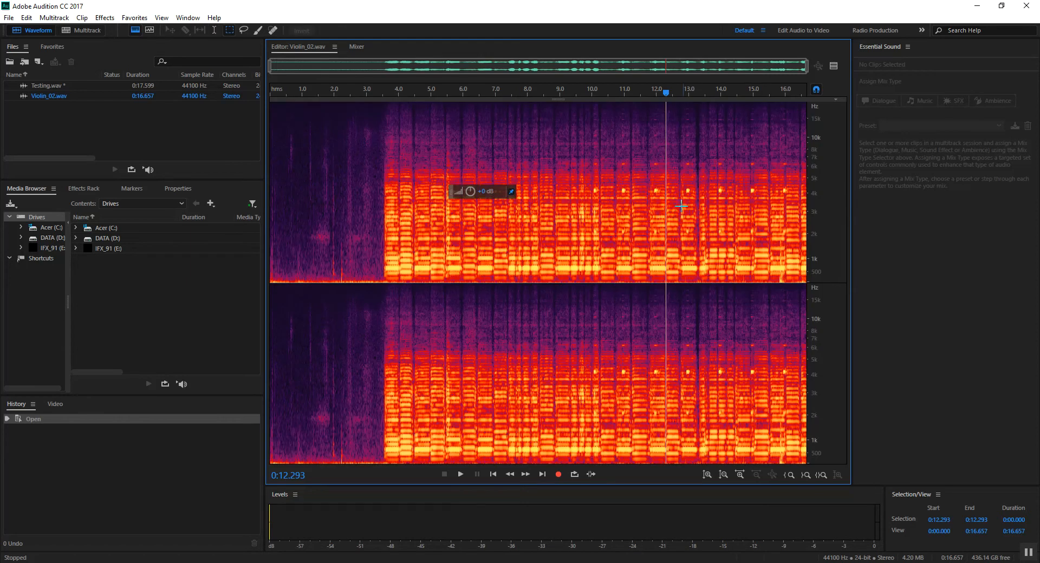
{"action": "scroll", "coordinate": [688, 236], "scroll_direction": "up", "scroll_amount": 3}
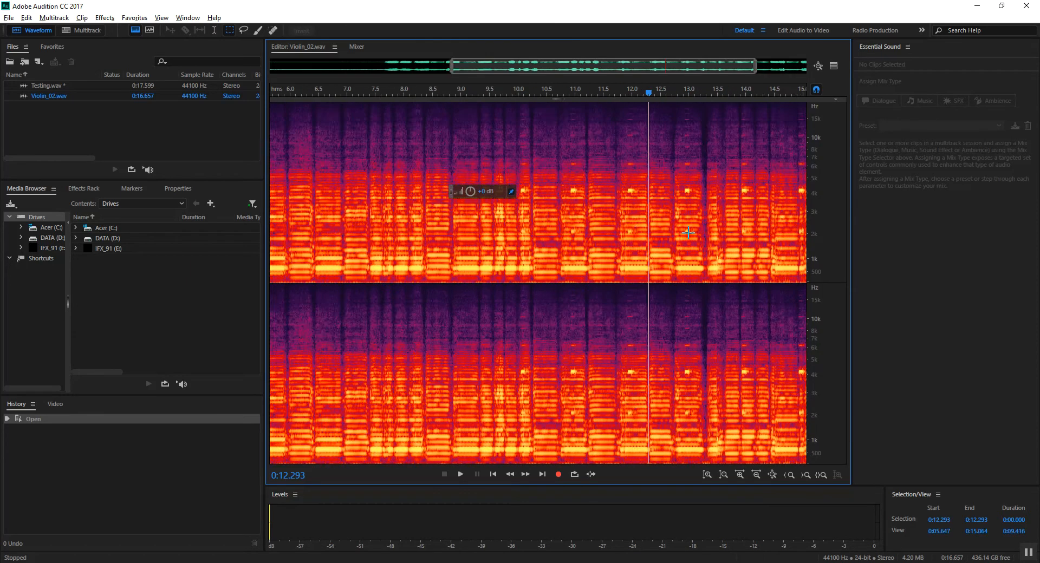
{"action": "key", "text": "alt"}
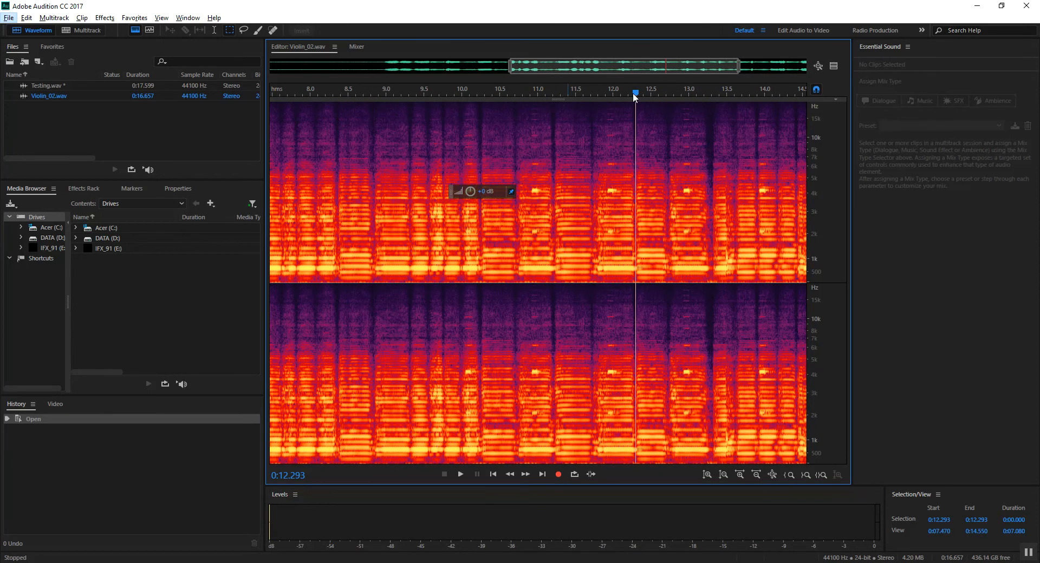
{"action": "left_click_drag", "start_coordinate": [635, 92], "coordinate": [600, 93]}
{"action": "key", "text": "space"}
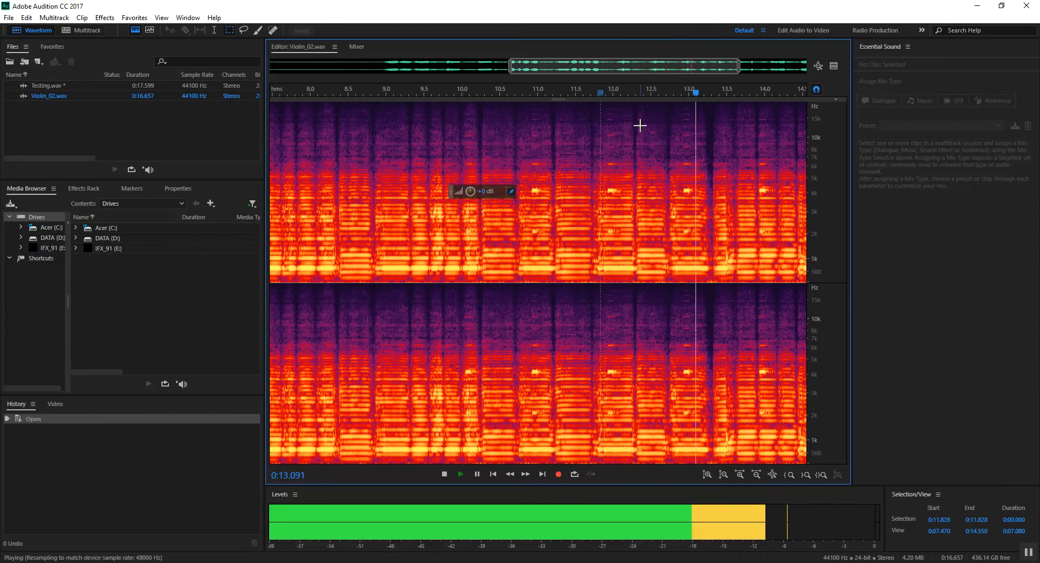
{"action": "key", "text": "space"}
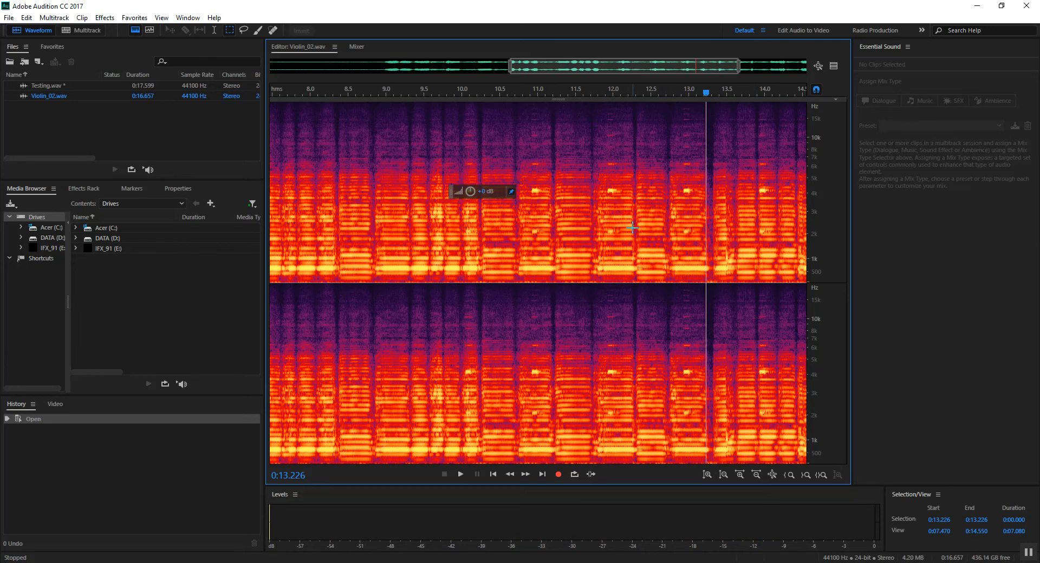
- Marquee-select the bright beep near 4 kHz from about 11.90 to 12.13 s and delete it
{"action": "scroll", "coordinate": [626, 170], "scroll_direction": "up", "scroll_amount": 4}
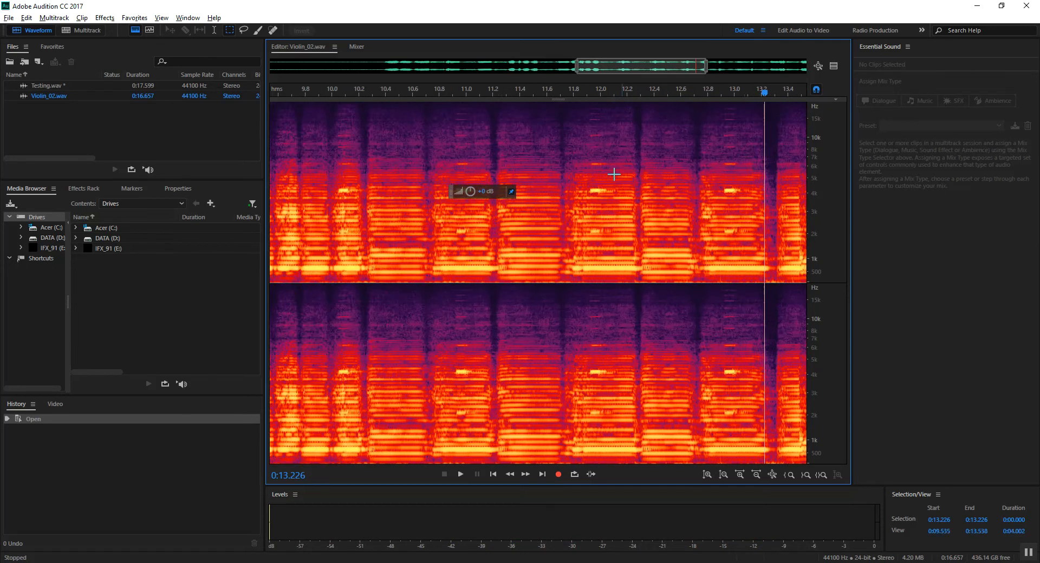
{"action": "scroll", "coordinate": [603, 191], "scroll_direction": "up", "scroll_amount": 1}
{"action": "left_click", "coordinate": [584, 184]}
{"action": "left_click_drag", "start_coordinate": [588, 187], "coordinate": [640, 195]}
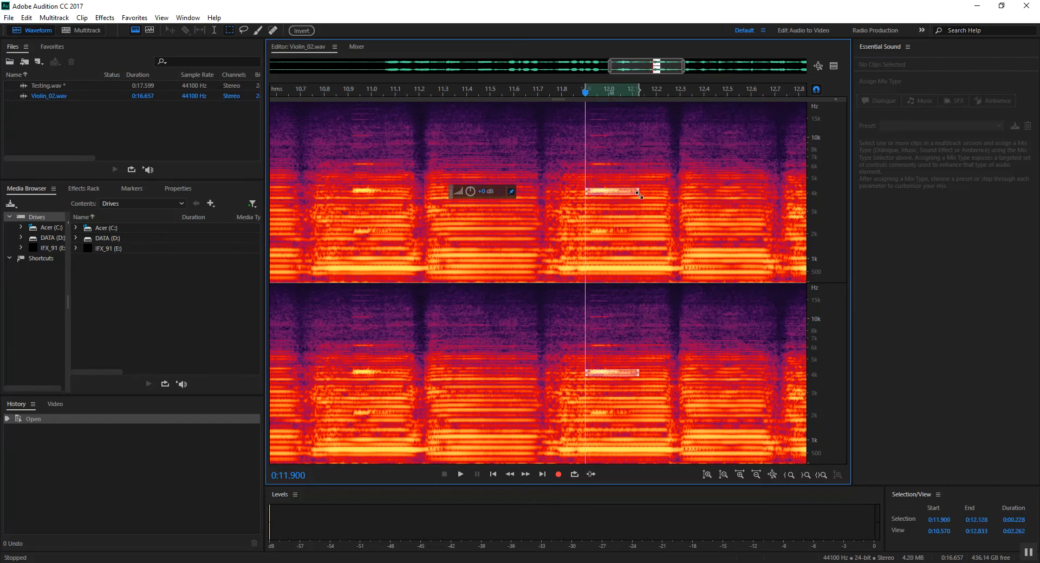
{"action": "key", "text": "Delete"}
{"action": "left_click", "coordinate": [642, 198]}
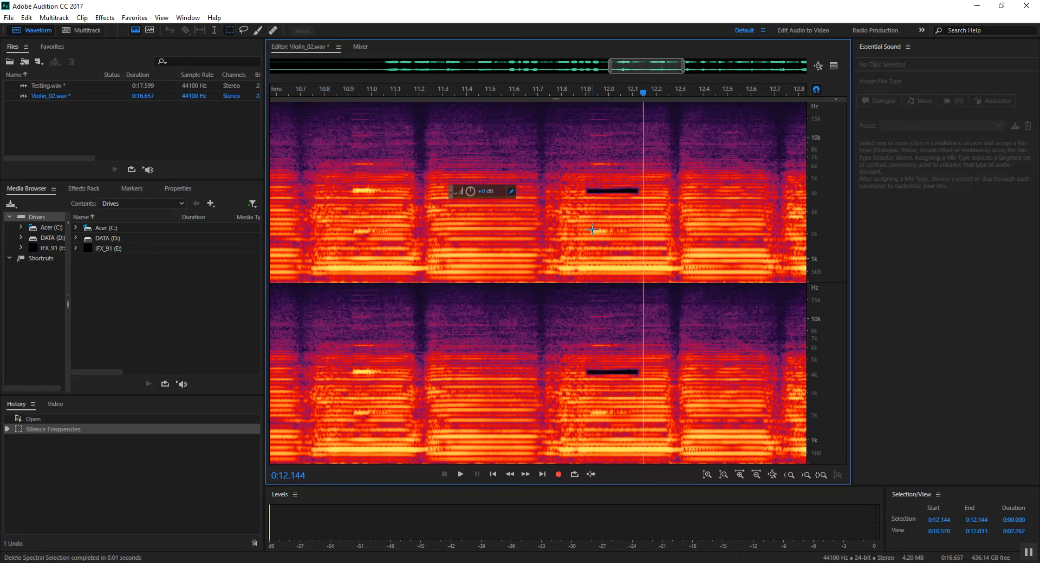
- Delete the bright beep near 2 kHz from about 11.92 to 12.10 s with a marquee selection
{"action": "left_click_drag", "start_coordinate": [590, 227], "coordinate": [632, 233]}
{"action": "key", "text": "Delete"}
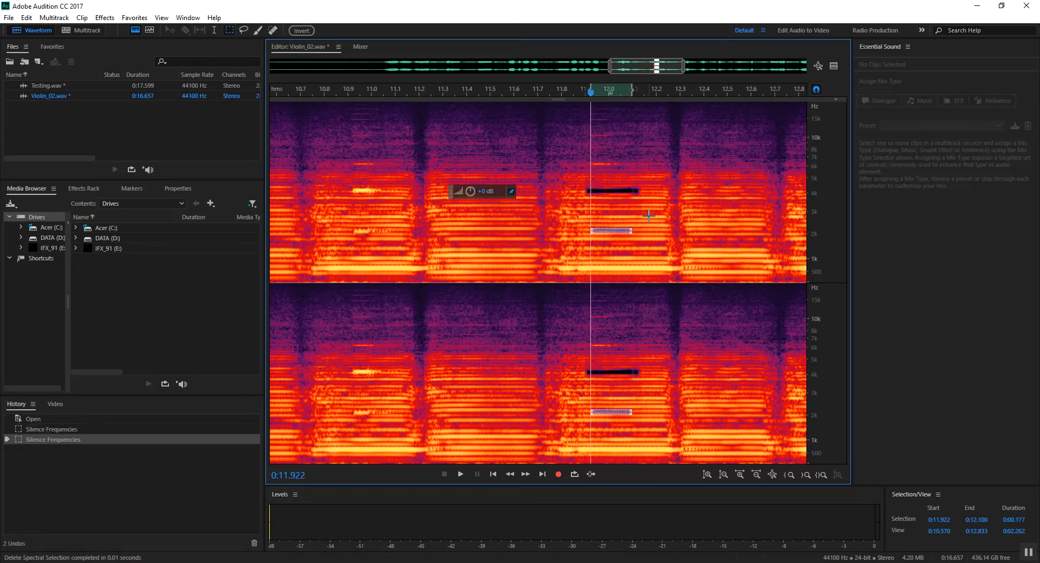
{"action": "left_click", "coordinate": [649, 217]}
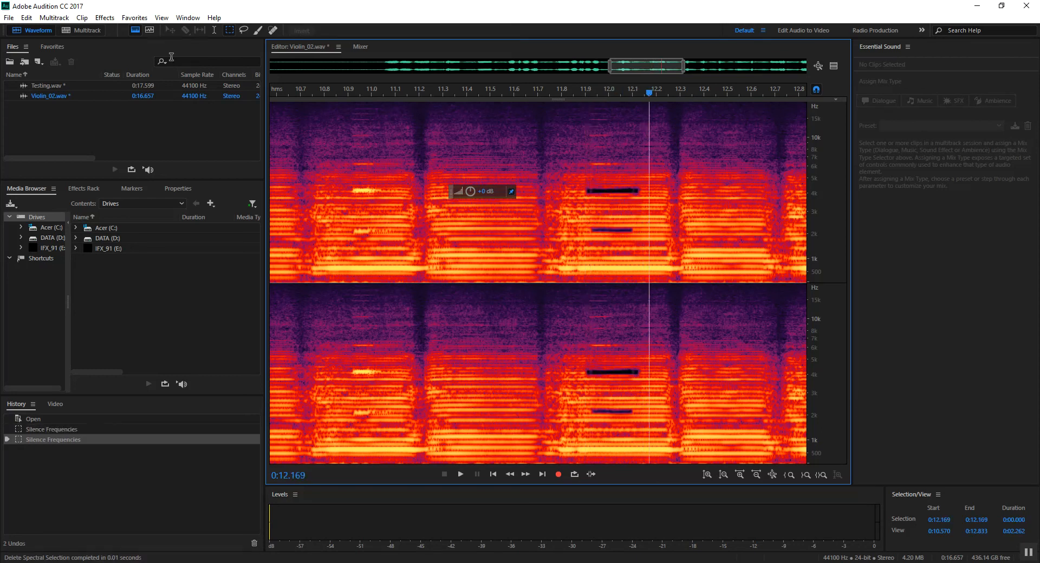
- Lasso the beep near 6 kHz from about 11.91 to 12.08 s and delete it
{"action": "left_click", "coordinate": [245, 32]}
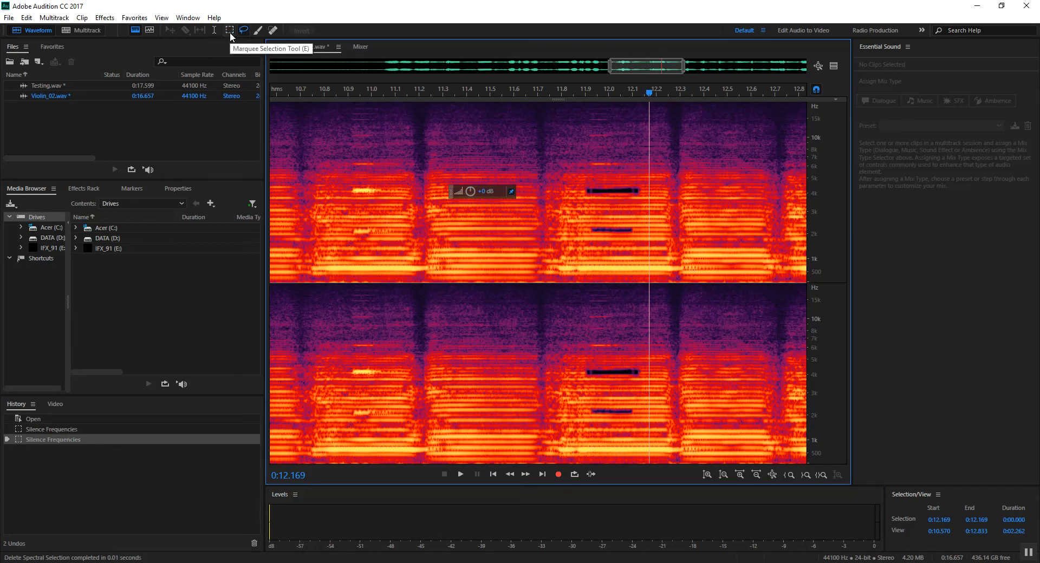
{"action": "left_click", "coordinate": [230, 31]}
{"action": "left_click", "coordinate": [244, 32]}
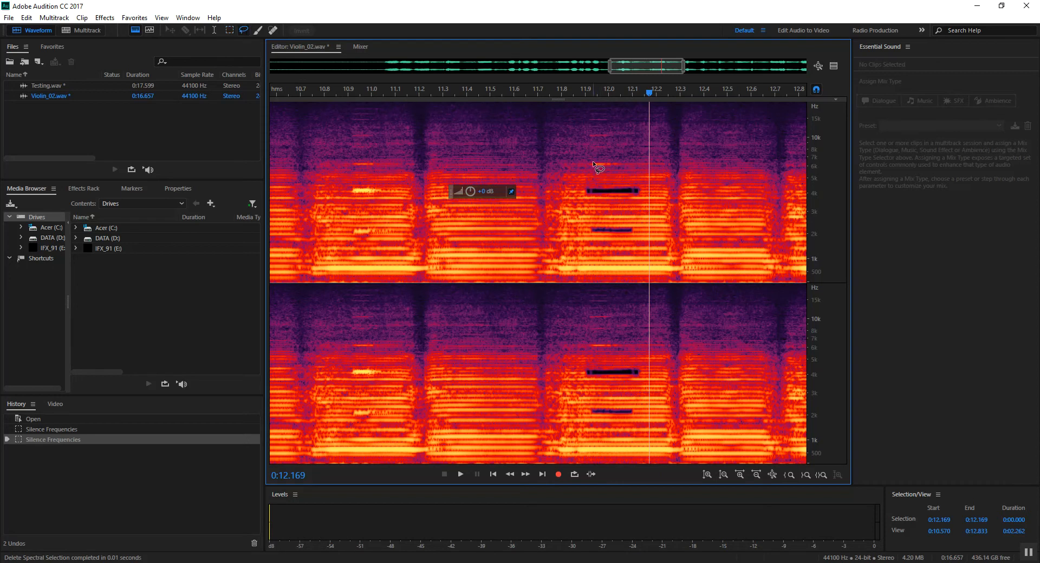
{"action": "mouse_move", "coordinate": [591, 161]}
{"action": "left_mouse_down"}
{"action": "mouse_move", "coordinate": [628, 164]}
{"action": "mouse_move", "coordinate": [588, 165]}
{"action": "left_mouse_up"}
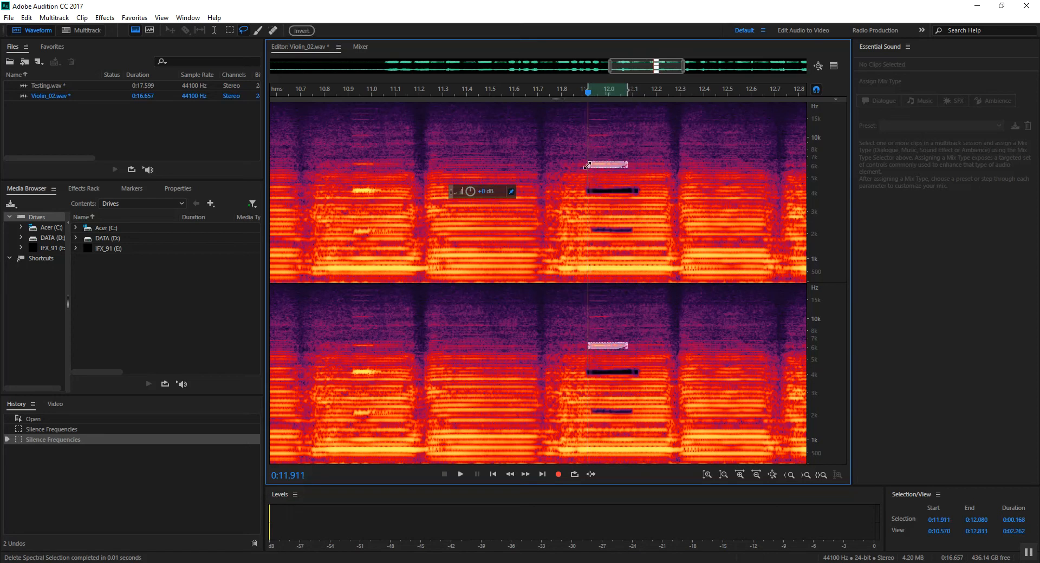
{"action": "key", "text": "Delete"}
{"action": "left_click", "coordinate": [616, 175]}
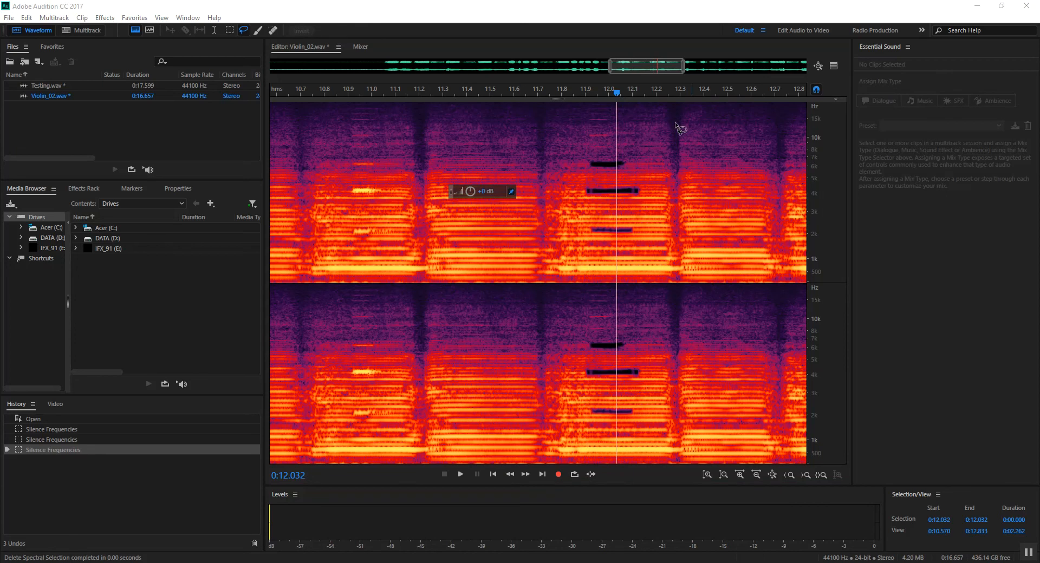
- Play the passage from about 10.8 s to compare the untouched beep with the silenced one
{"action": "left_click_drag", "start_coordinate": [615, 92], "coordinate": [566, 92]}
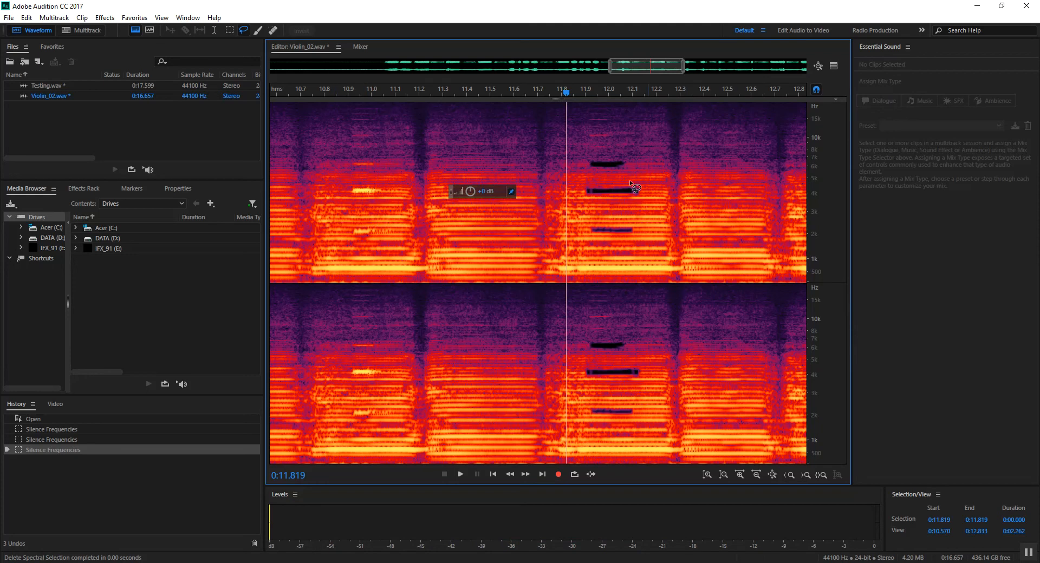
{"action": "left_click", "coordinate": [317, 93]}
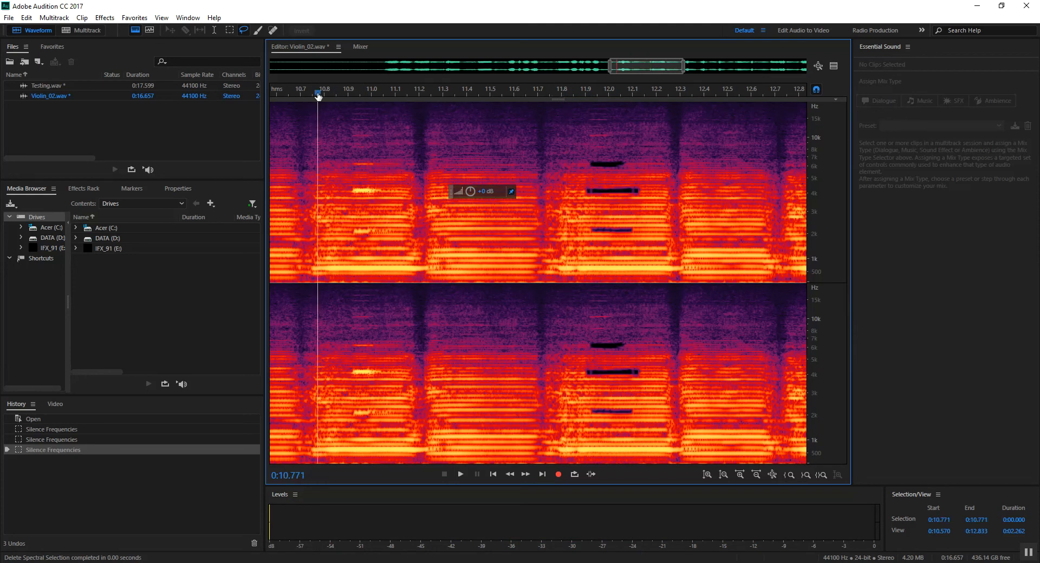
{"action": "key", "text": "space"}
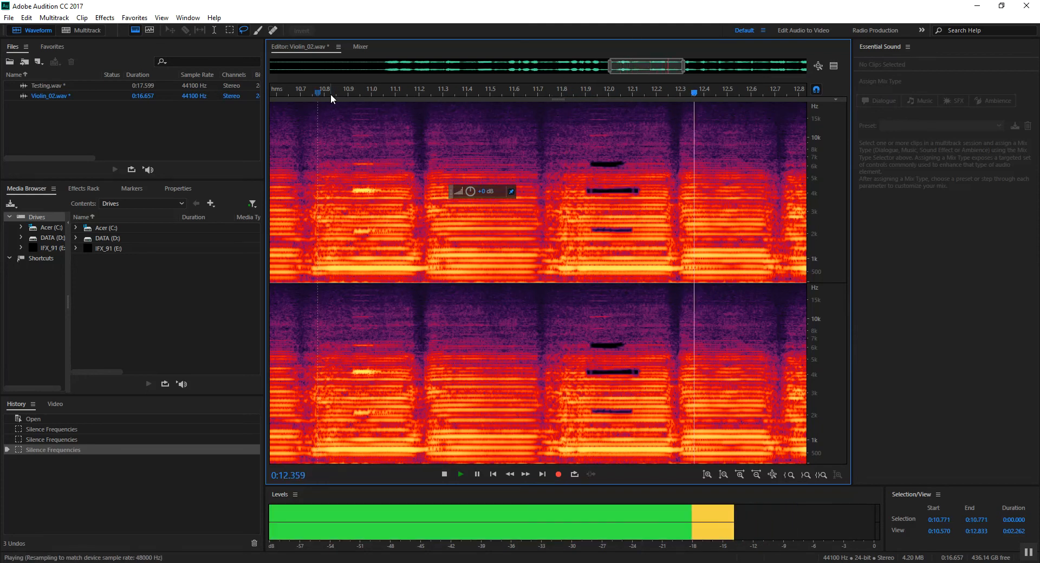
{"action": "key", "text": "space"}
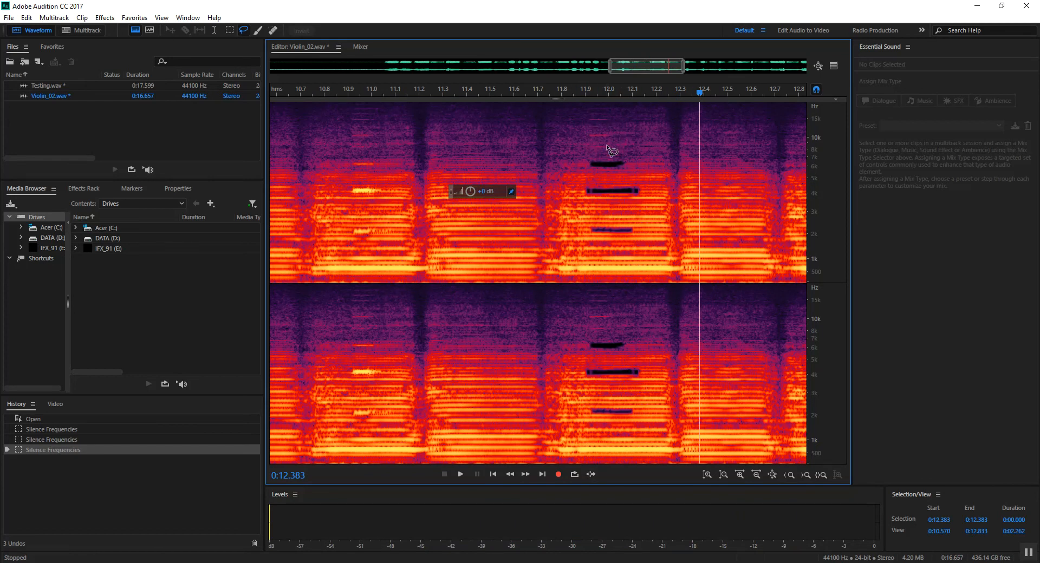
{"action": "left_click", "coordinate": [333, 94]}
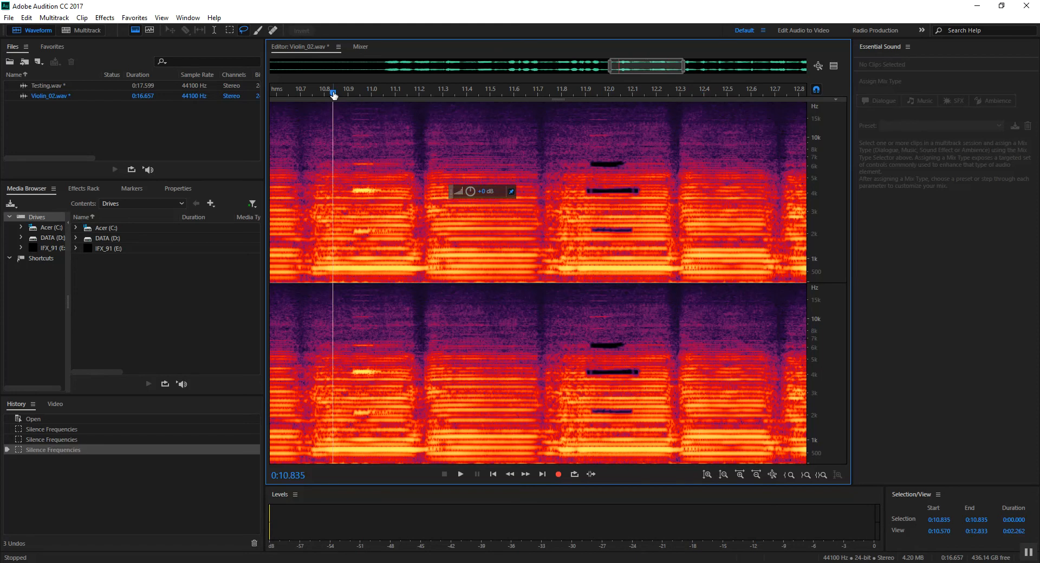
{"action": "key", "text": "space"}
{"action": "key", "text": "space"}
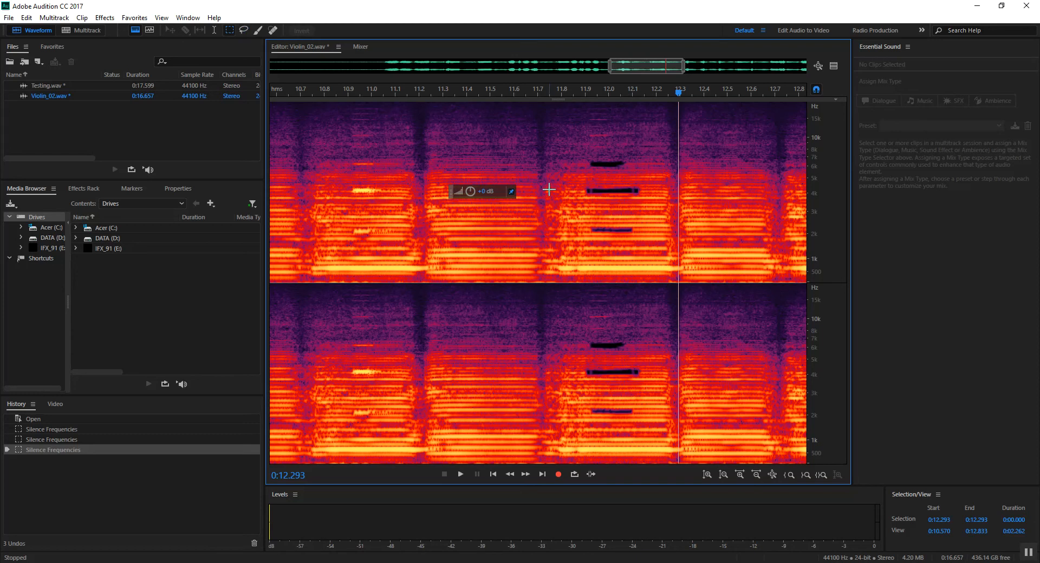
- Copy the clean strip near 4 kHz from about 11.74 to 11.90 s and paste it into the silenced gap at 11.90 s
{"action": "left_click_drag", "start_coordinate": [547, 190], "coordinate": [586, 193]}
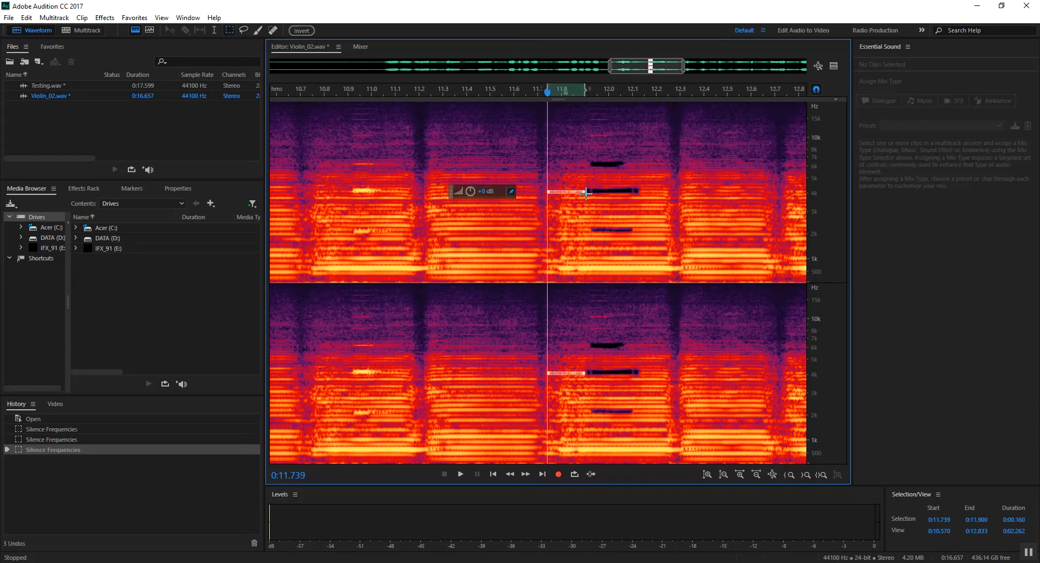
{"action": "key", "text": "ctrl+c"}
{"action": "left_click", "coordinate": [599, 191]}
{"action": "left_click", "coordinate": [586, 189]}
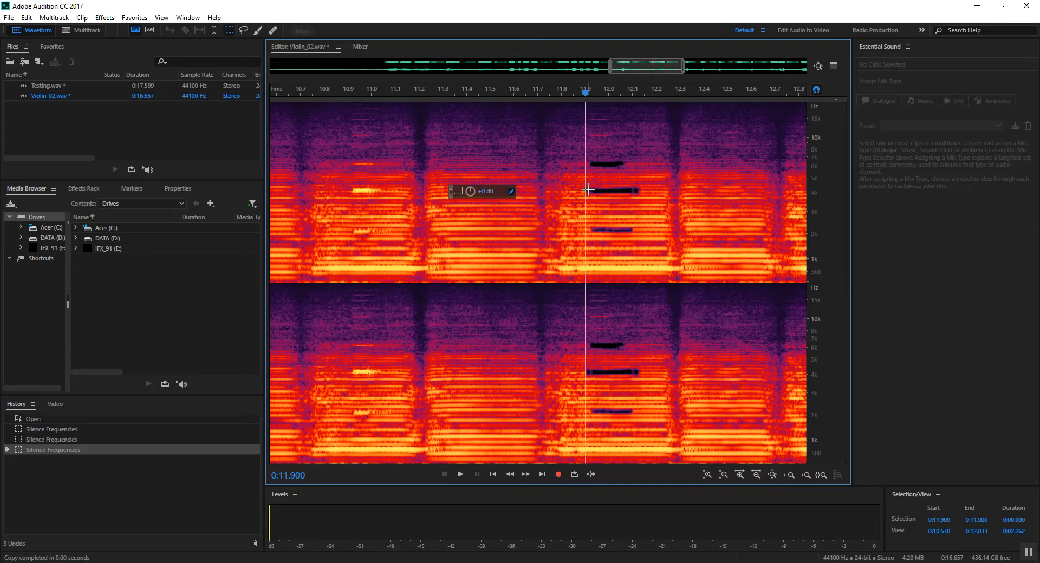
{"action": "key", "text": "ctrl+v"}
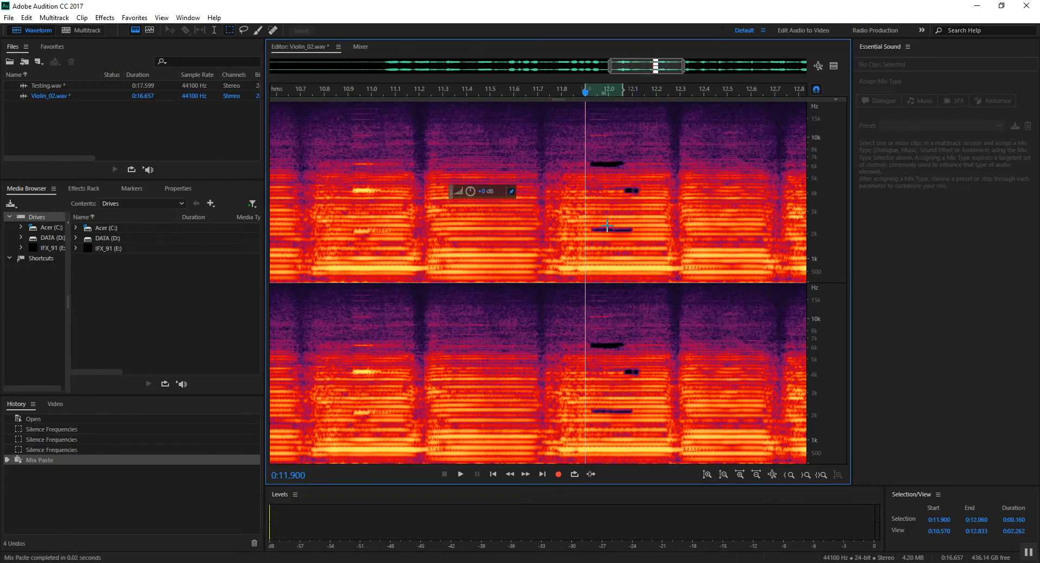
- Copy the clean strip near 2 kHz just before the silenced gap and paste it into that gap at about 11.92 s
{"action": "left_click_drag", "start_coordinate": [548, 226], "coordinate": [590, 232]}
{"action": "key", "text": "ctrl+c"}
{"action": "left_click", "coordinate": [591, 95]}
{"action": "key", "text": "ctrl+v"}
{"action": "left_click", "coordinate": [617, 209]}
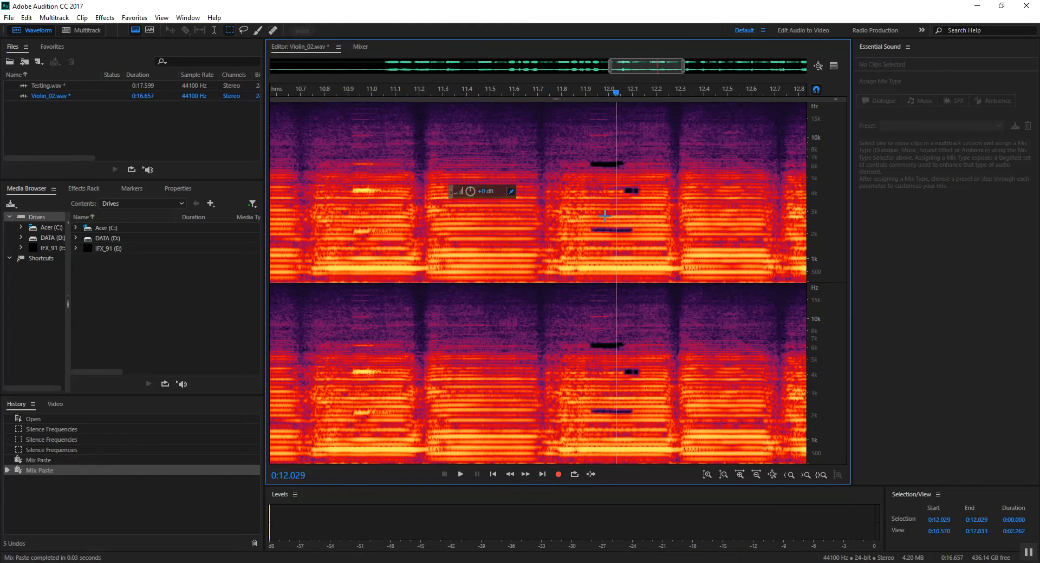
{"action": "left_click_drag", "start_coordinate": [592, 92], "coordinate": [557, 104]}
{"action": "key", "text": "ctrl+v"}
- Play back the passage with the filled gaps to check how the repair sounds
{"action": "left_click", "coordinate": [636, 130]}
{"action": "key", "text": "space"}
{"action": "key", "text": "space"}
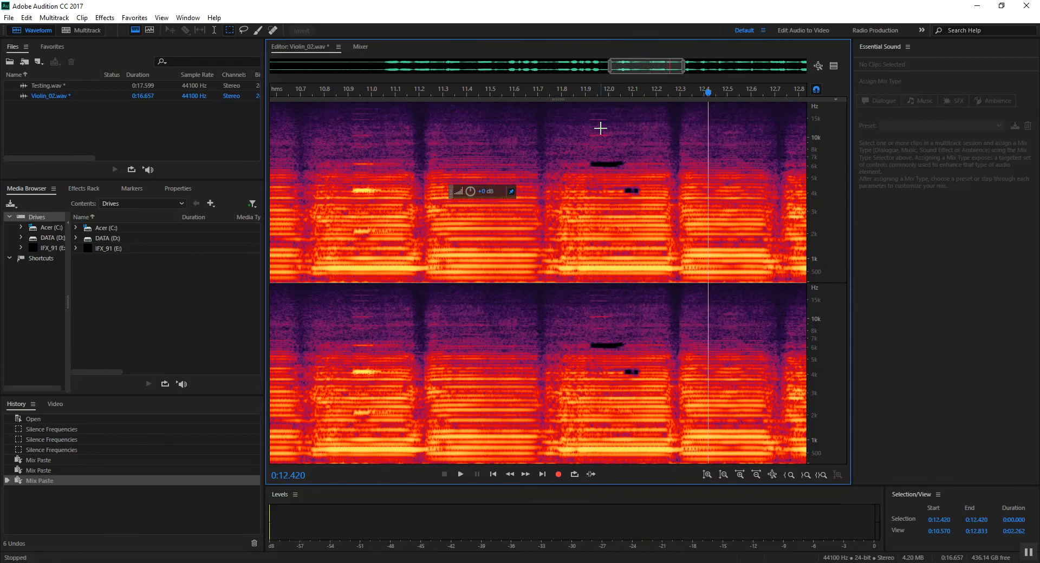
- Delete the two faint beep harmonics near 10 kHz and 8.5 kHz from about 11.93 to 12.00 s
{"action": "scroll", "coordinate": [629, 158], "scroll_direction": "up", "scroll_amount": 1}
{"action": "scroll", "coordinate": [608, 148], "scroll_direction": "down", "scroll_amount": 1}
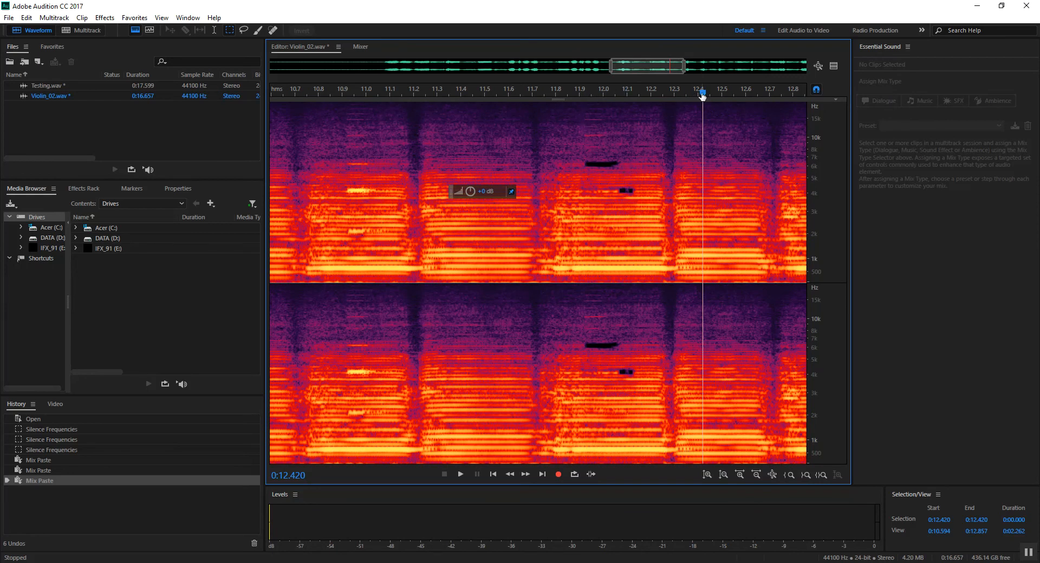
{"action": "left_click_drag", "start_coordinate": [584, 134], "coordinate": [600, 135]}
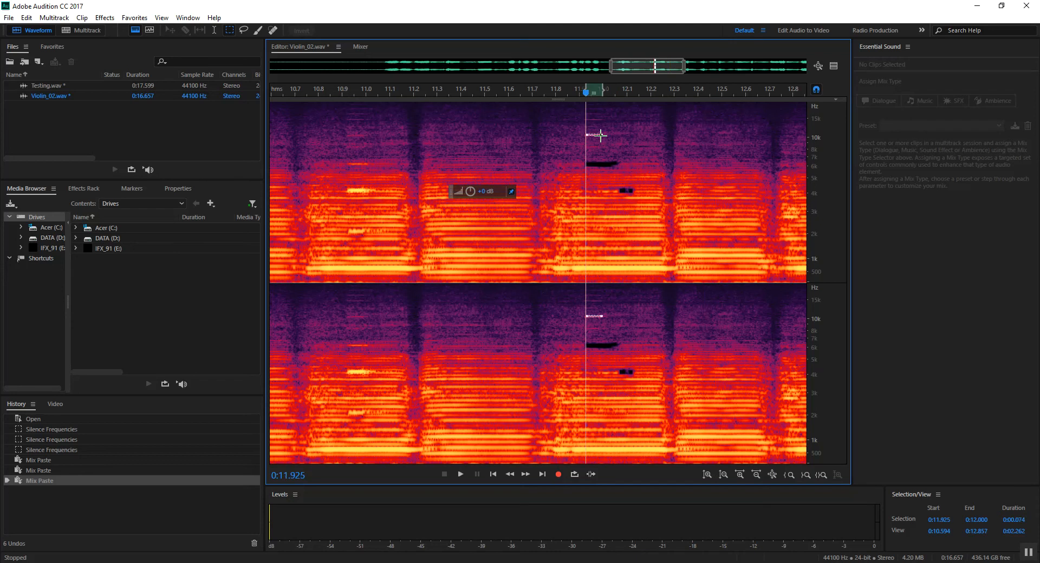
{"action": "key", "text": "Delete"}
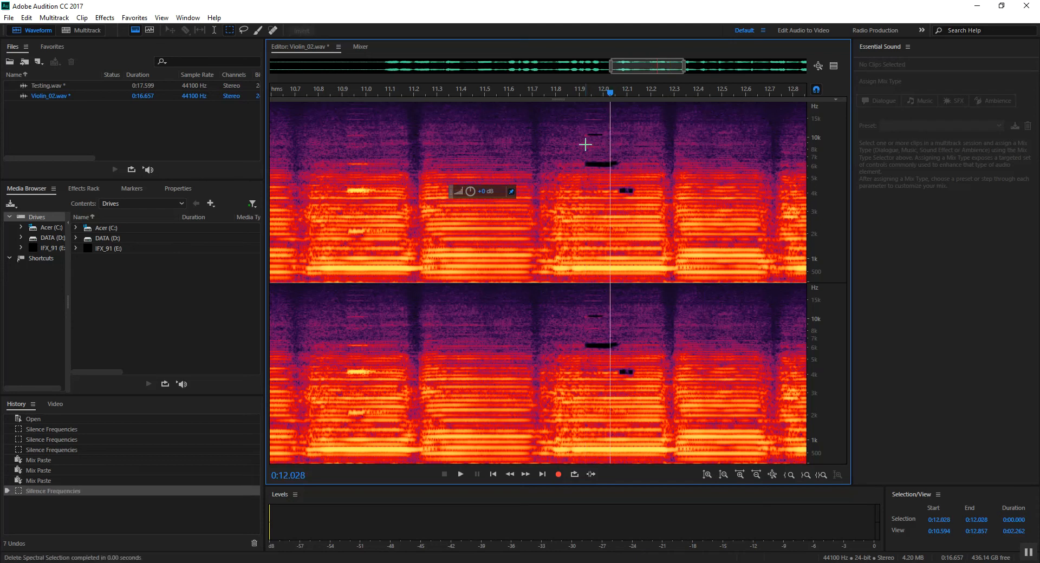
{"action": "left_click_drag", "start_coordinate": [586, 146], "coordinate": [603, 147]}
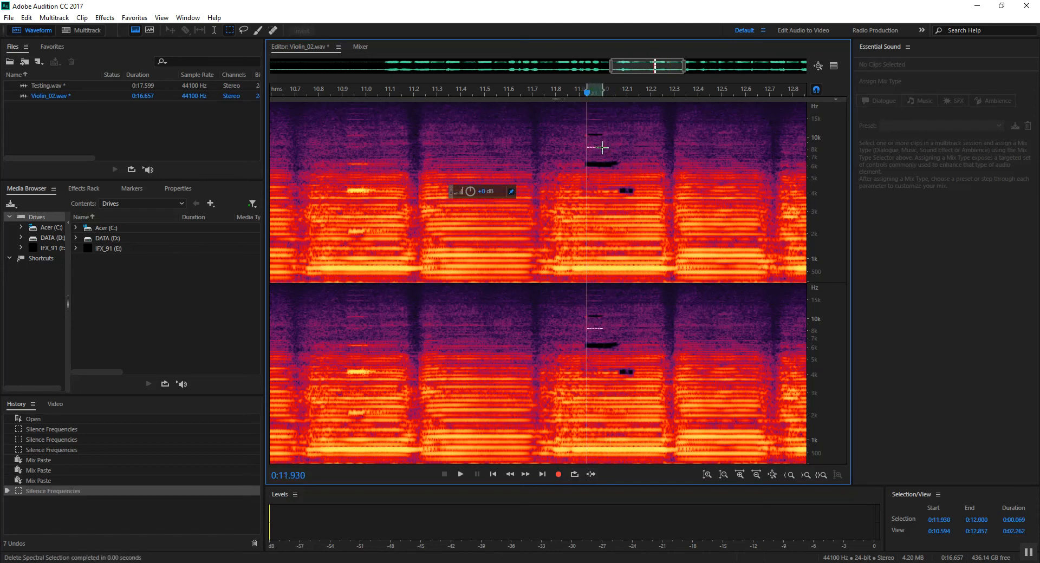
{"action": "key", "text": "Delete"}
- Delete the block of frequencies above about 13 kHz from about 11.93 to 12.00 s
{"action": "mouse_move", "coordinate": [583, 104]}
{"action": "left_mouse_down"}
{"action": "mouse_move", "coordinate": [603, 124]}
{"action": "mouse_move", "coordinate": [551, 96]}
{"action": "left_mouse_up"}
{"action": "key", "text": "Delete"}
{"action": "left_click", "coordinate": [619, 121]}
- Play the edited passage repeatedly from several points before 12 s and compare it with the untouched beeps
{"action": "key", "text": "space"}
{"action": "key", "text": "space"}
{"action": "key", "text": "space"}
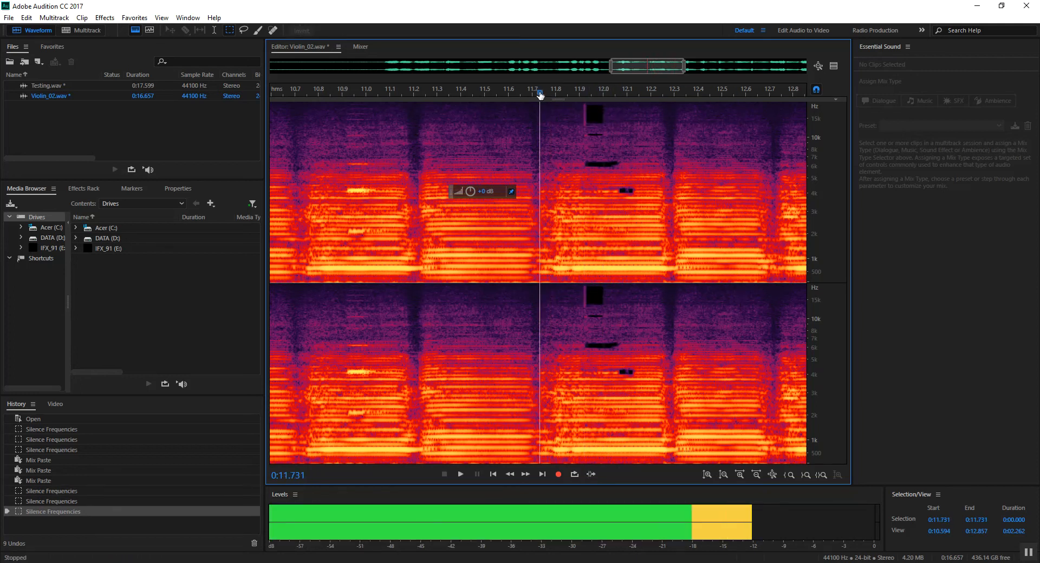
{"action": "key", "text": "space"}
{"action": "left_click", "coordinate": [332, 93]}
{"action": "key", "text": "space"}
{"action": "key", "text": "space"}
{"action": "left_click", "coordinate": [575, 93]}
{"action": "key", "text": "space"}
{"action": "key", "text": "space"}
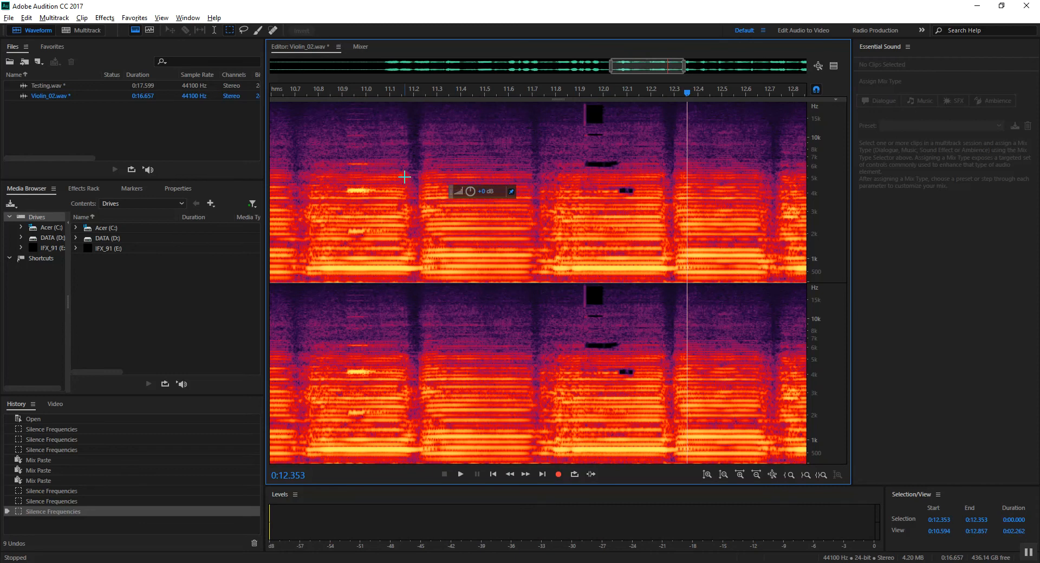
{"action": "scroll", "coordinate": [401, 178], "scroll_direction": "down", "scroll_amount": 2}
{"action": "key", "text": "alt"}
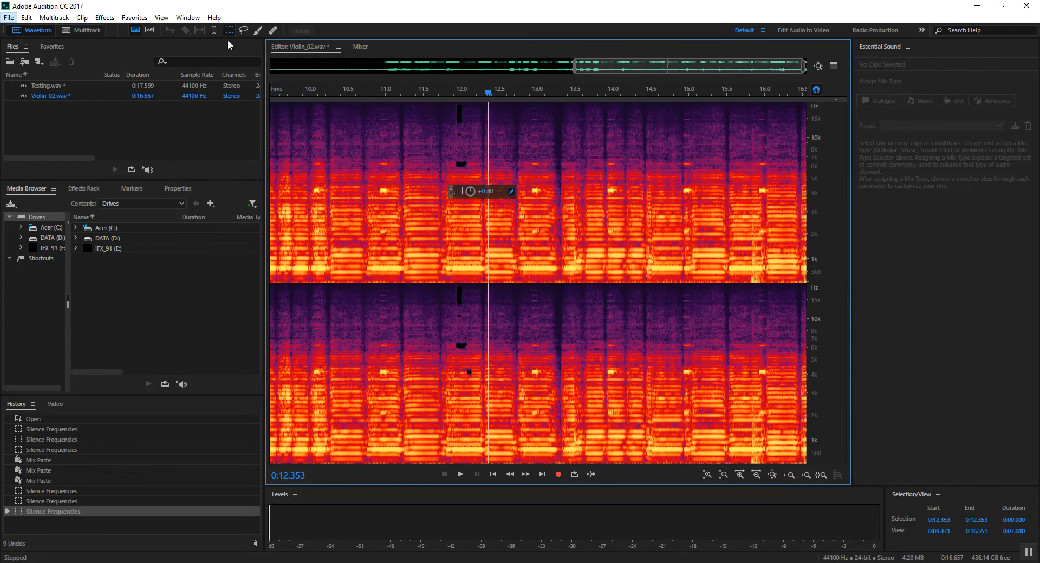
- Heal the beep near 13 s by painting down over it from above 15 kHz to about 2 kHz with the 23 px Spot Healing Brush
{"action": "left_click", "coordinate": [304, 13]}
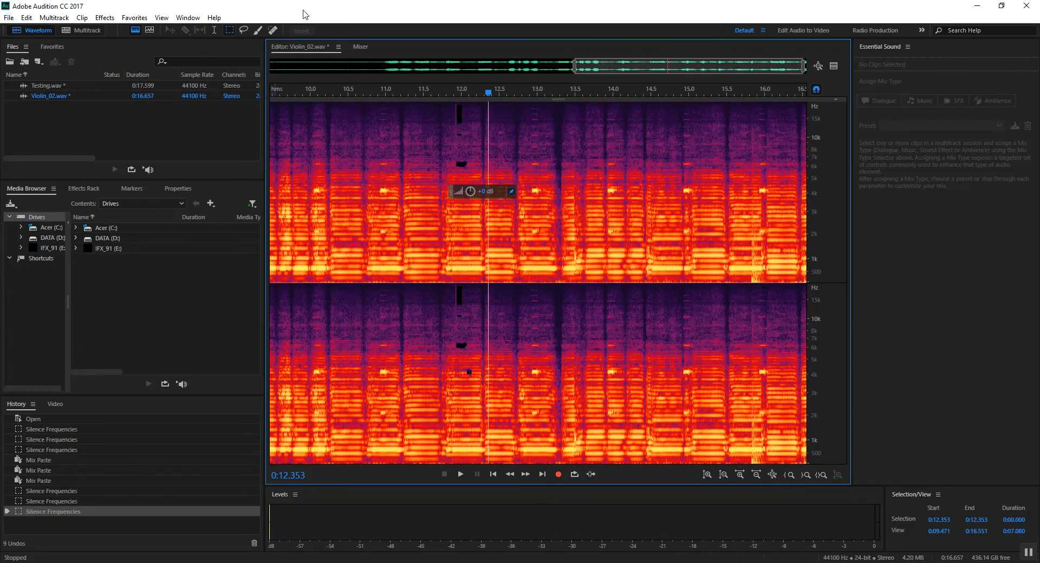
{"action": "left_click", "coordinate": [273, 30]}
{"action": "left_click", "coordinate": [308, 31]}
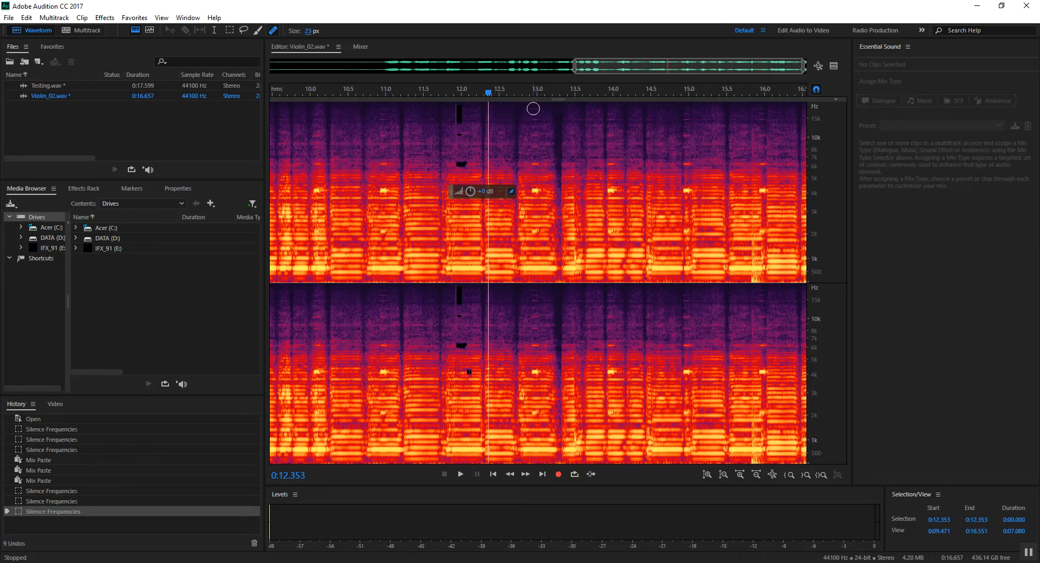
{"action": "mouse_move", "coordinate": [533, 108]}
{"action": "left_mouse_down"}
{"action": "mouse_move", "coordinate": [533, 236]}
{"action": "mouse_move", "coordinate": [549, 237]}
{"action": "left_mouse_up"}
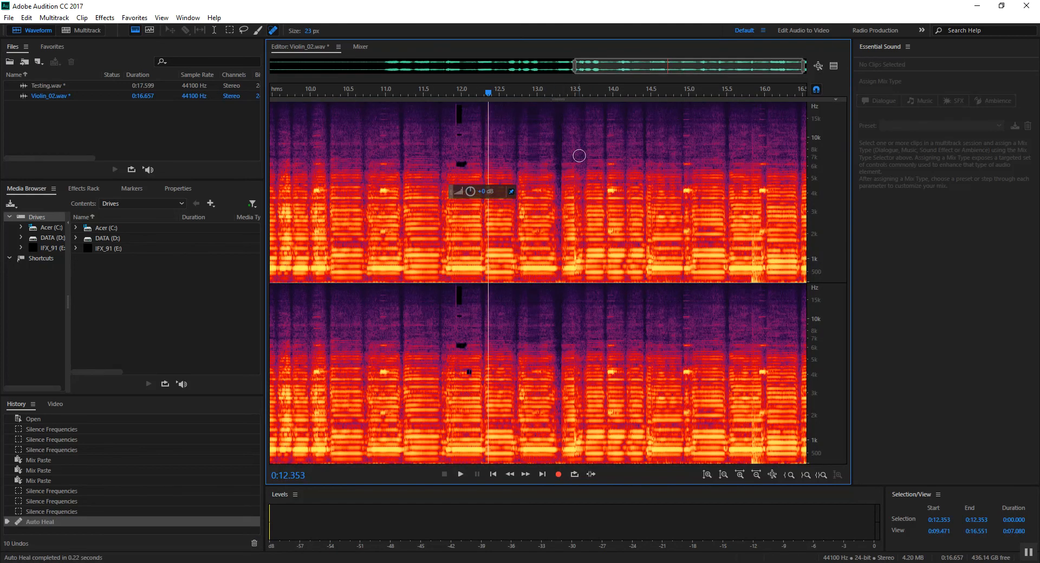
- Play the healed passage around 13 s and compare it with the untouched beep near 11 s
{"action": "key", "text": "space"}
{"action": "key", "text": "space"}
{"action": "left_click_drag", "start_coordinate": [561, 93], "coordinate": [496, 96]}
{"action": "key", "text": "space"}
{"action": "key", "text": "space"}
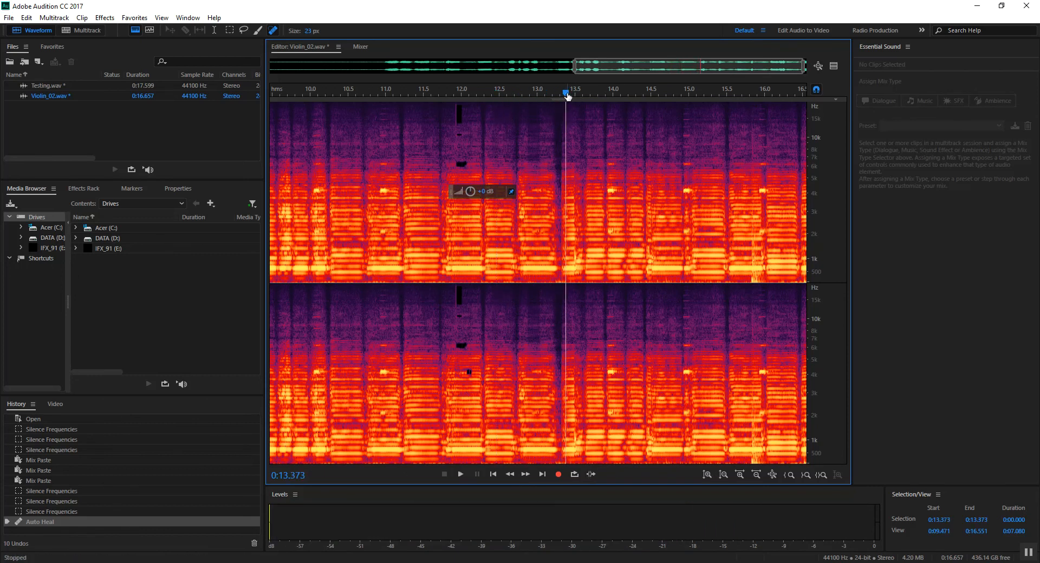
{"action": "left_click", "coordinate": [372, 92]}
{"action": "key", "text": "space"}
{"action": "key", "text": "space"}
{"action": "left_click", "coordinate": [523, 90]}
{"action": "key", "text": "space"}
{"action": "key", "text": "space"}
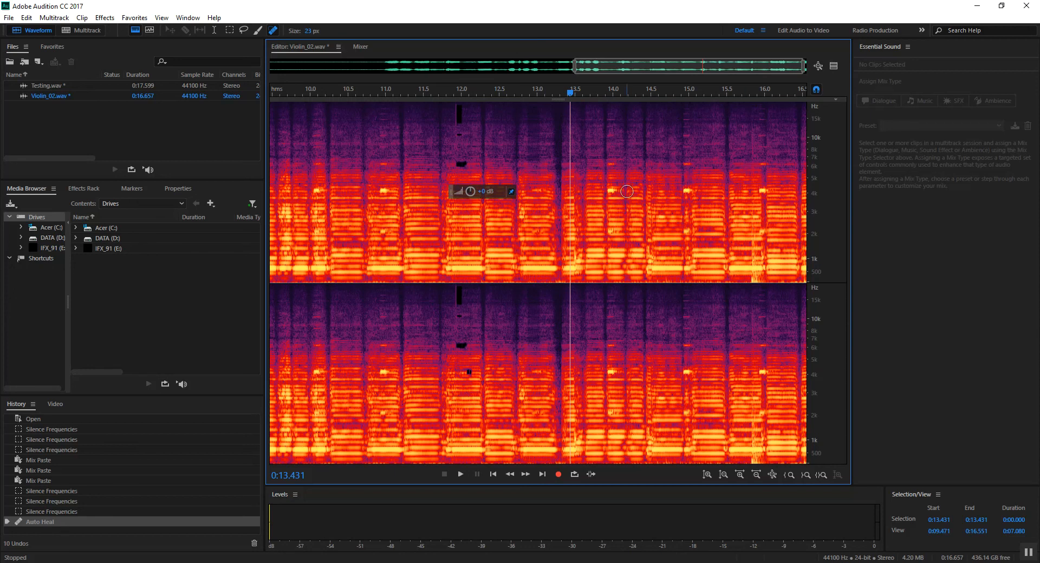
- Crop the recording to the violin part from 3.378 s to the end at 16.657 s, clear the selection and return the playhead to the start
{"action": "scroll", "coordinate": [598, 217], "scroll_direction": "down", "scroll_amount": 9}
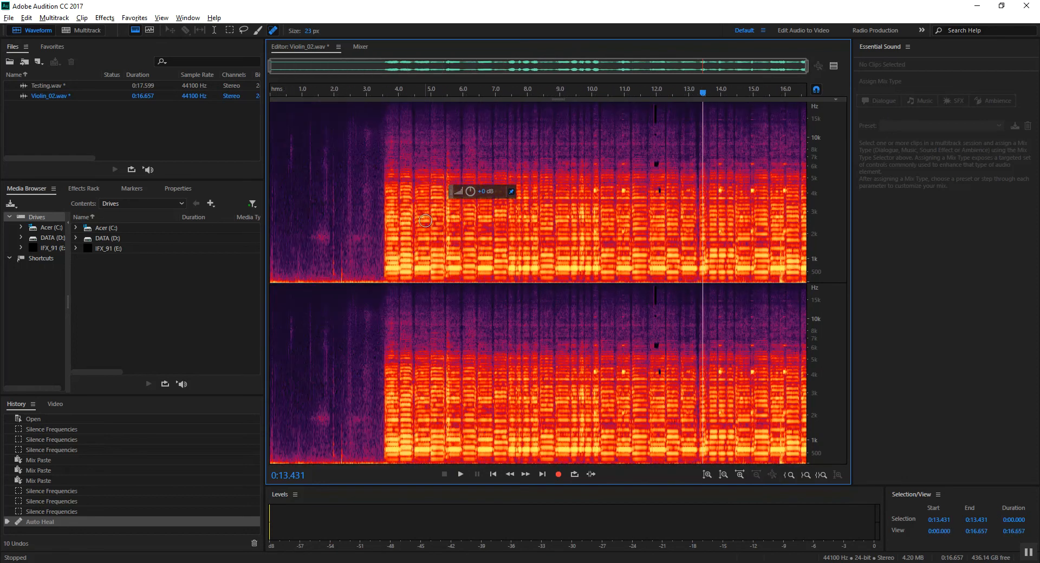
{"action": "key", "text": "alt"}
{"action": "left_click", "coordinate": [229, 29]}
{"action": "left_click_drag", "start_coordinate": [383, 101], "coordinate": [836, 296]}
{"action": "left_click", "coordinate": [372, 101]}
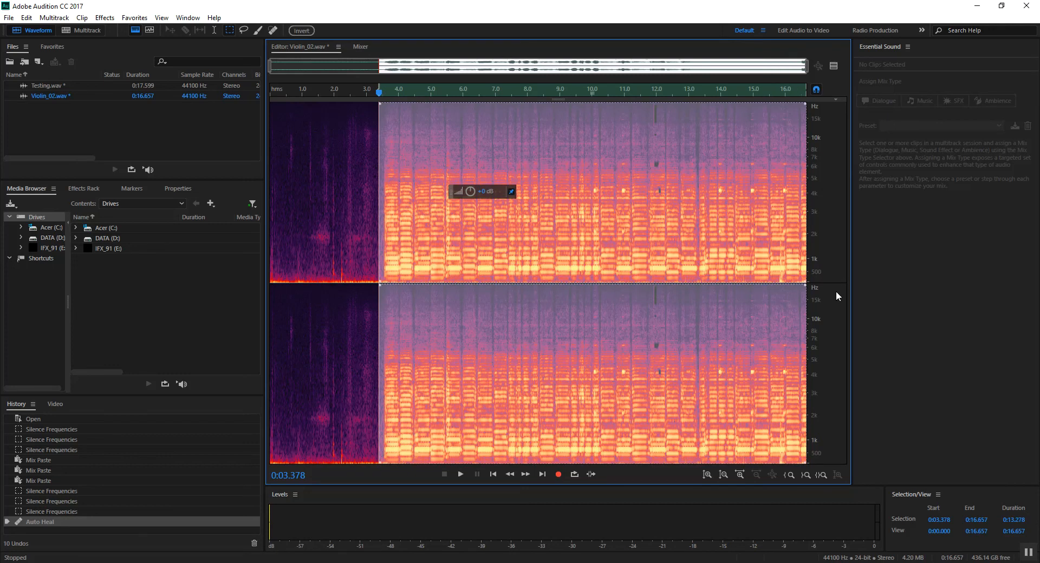
{"action": "right_click", "coordinate": [466, 130]}
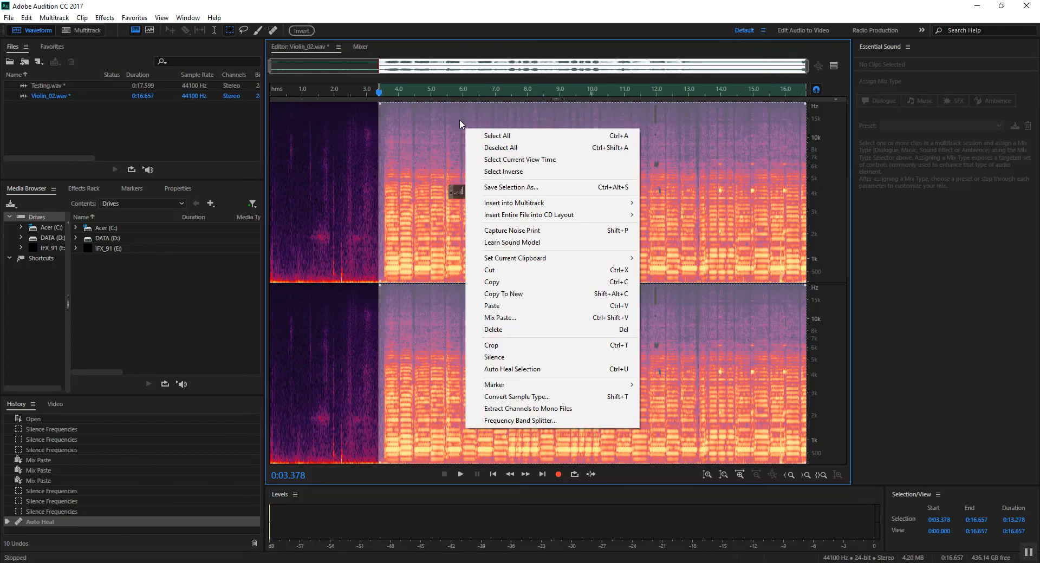
{"action": "left_click", "coordinate": [535, 349]}
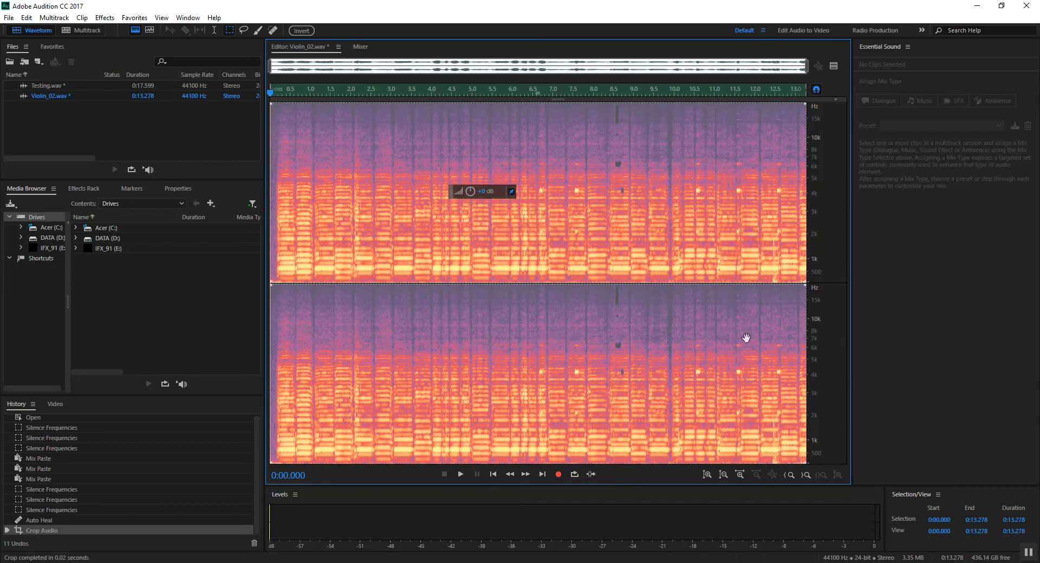
{"action": "left_click", "coordinate": [334, 149]}
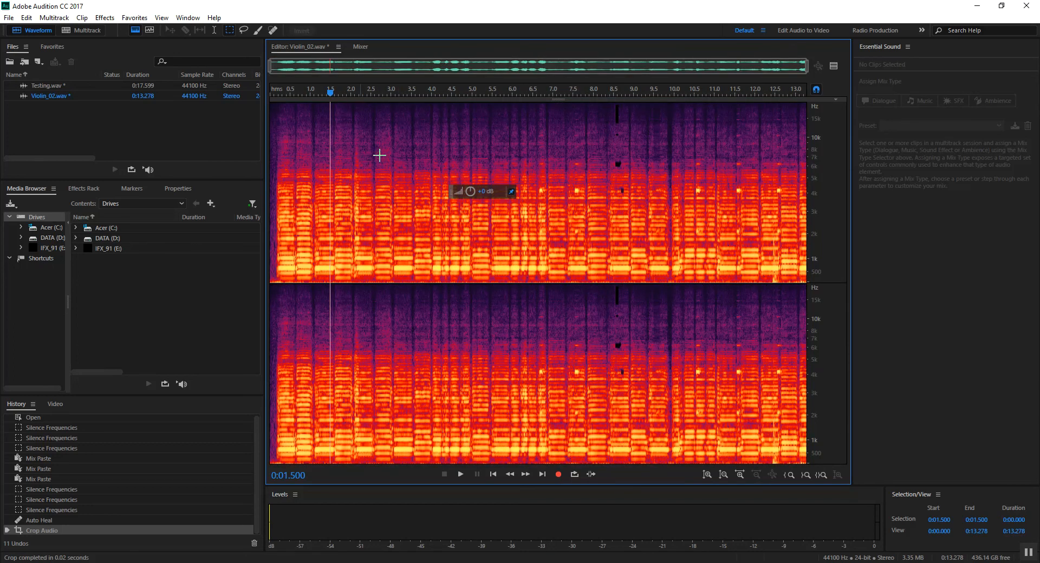
{"action": "left_click_drag", "start_coordinate": [330, 92], "coordinate": [257, 105]}
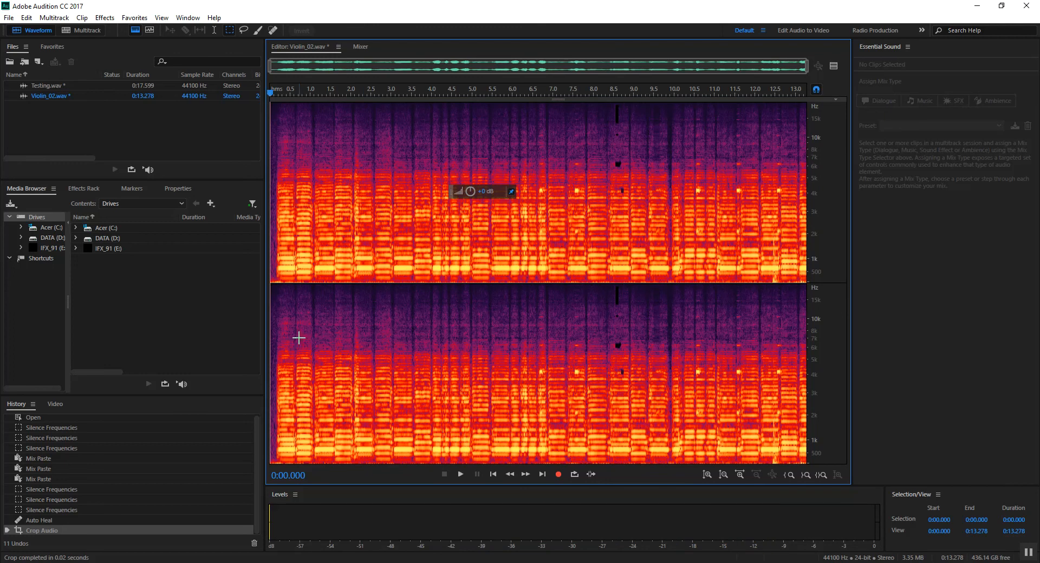